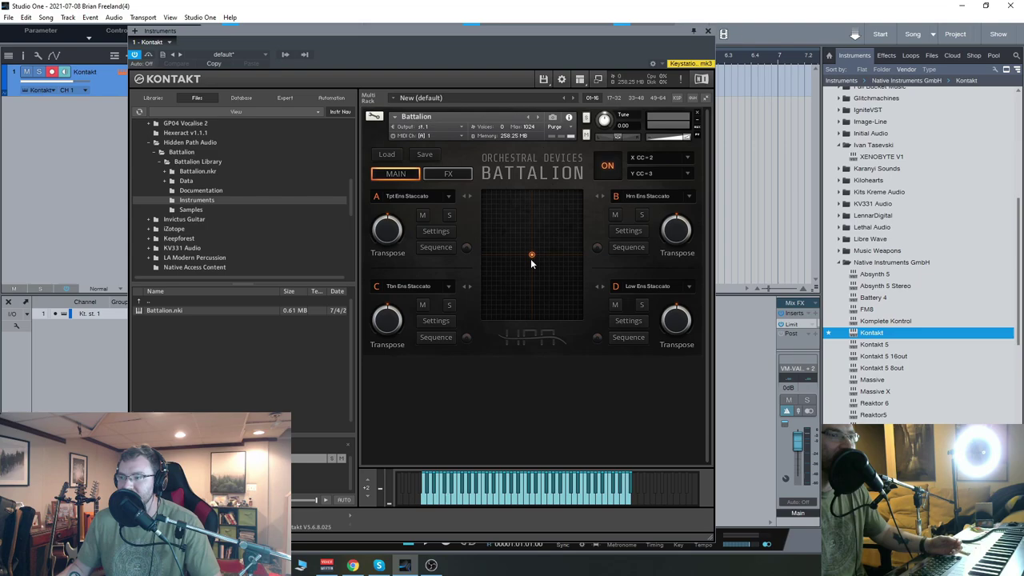
Inspect layer A's step sequencer in the Battalion instrument and return to the main page
mouse_move(531, 258)
mouse_down()
mouse_move(483, 320)
mouse_move(535, 259)
mouse_up()
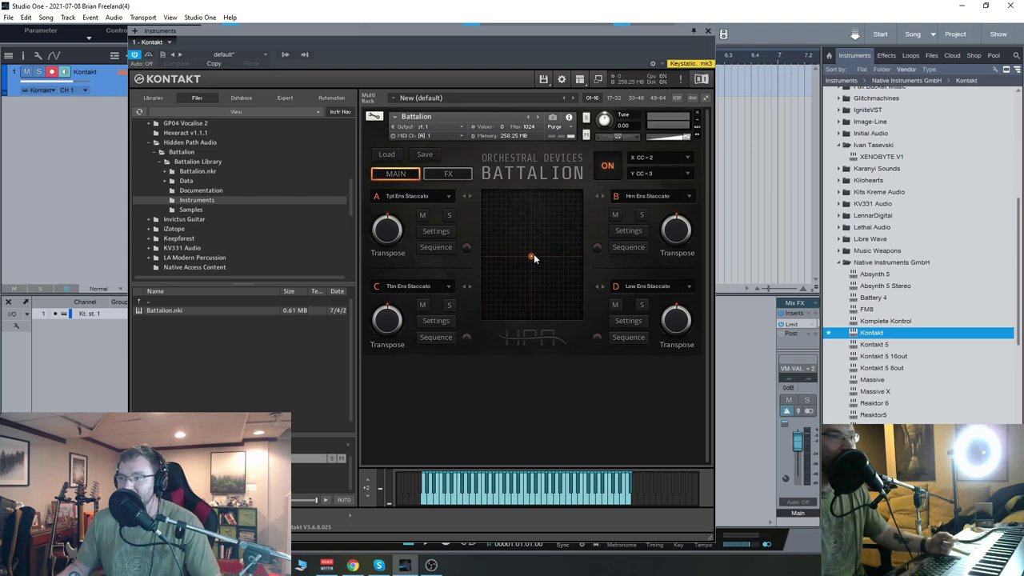
click(434, 247)
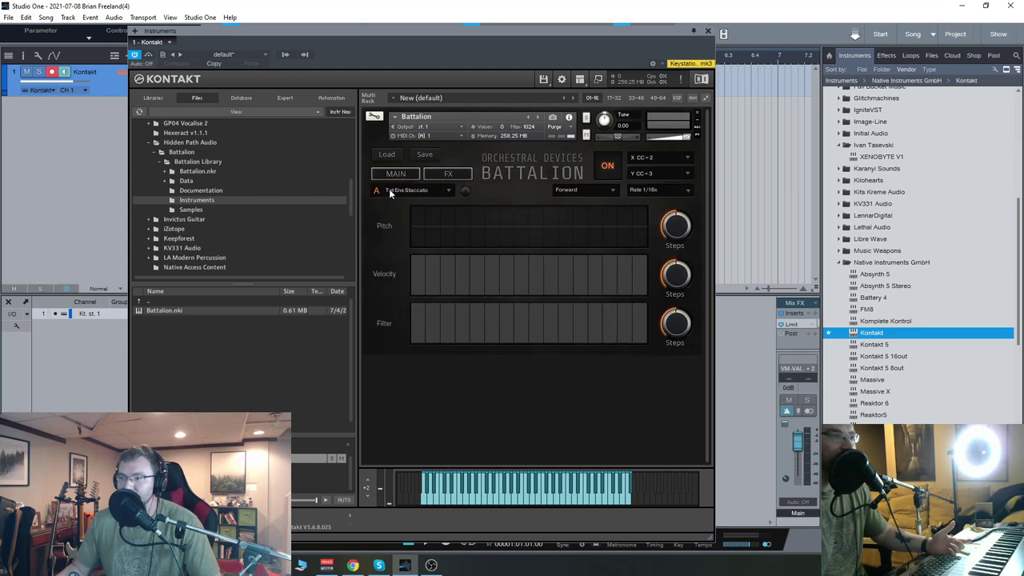
click(386, 175)
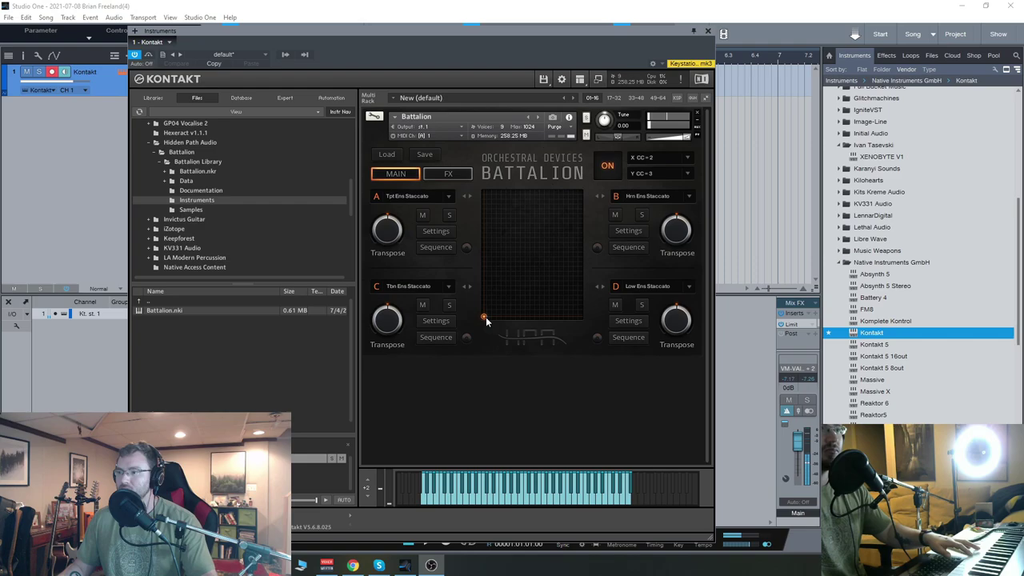
Sweep the XY pad from layer C's corner to layer A's corner, and return the puck to about the centre
drag(488, 316, 439, 160)
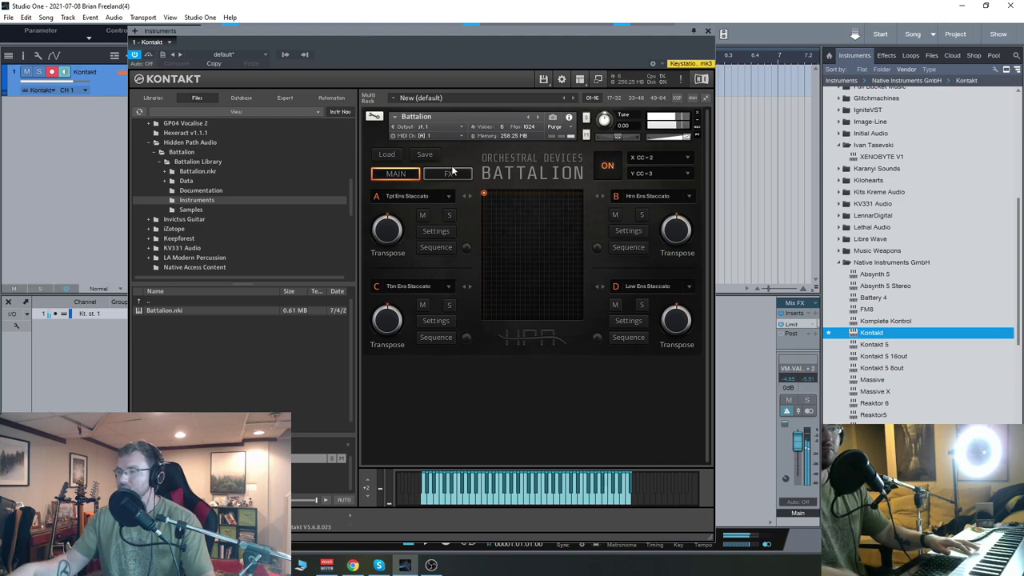
click(527, 250)
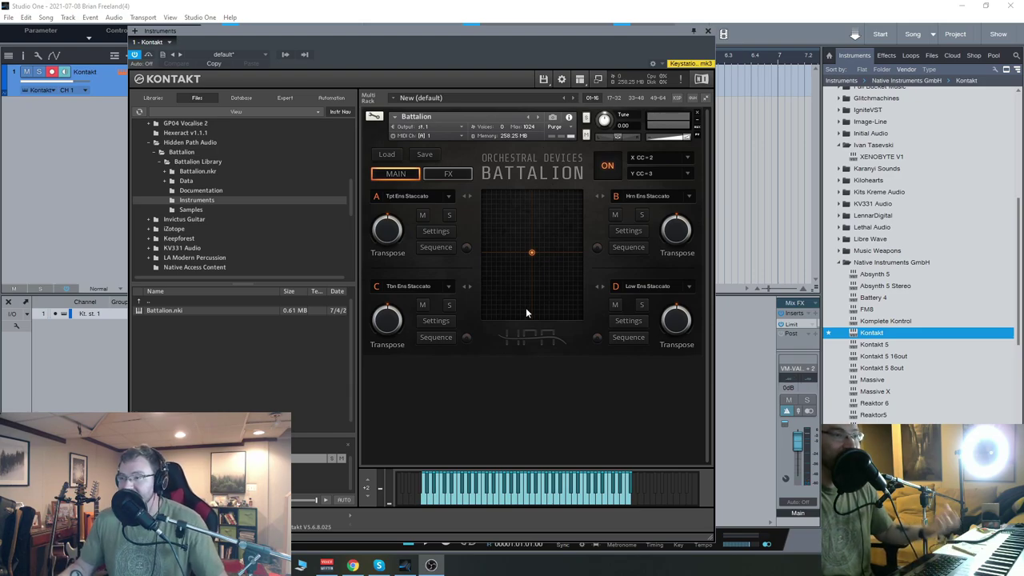
Browse layer A's list of brass articulations and keep Tpt Ens Staccato as its source
click(398, 196)
scroll(447, 376, down, 5)
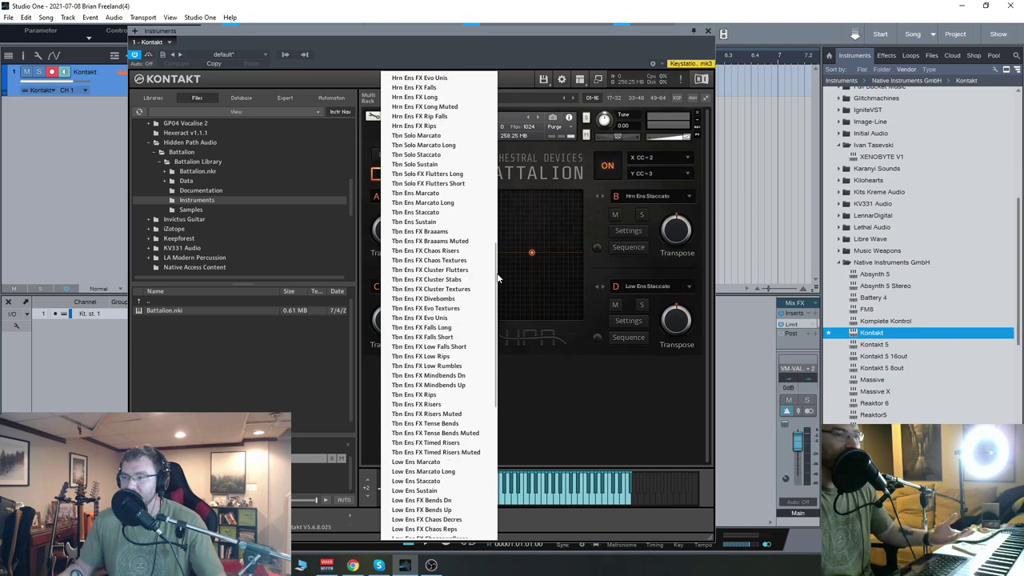
scroll(497, 372, up, 10)
scroll(495, 210, up, 1)
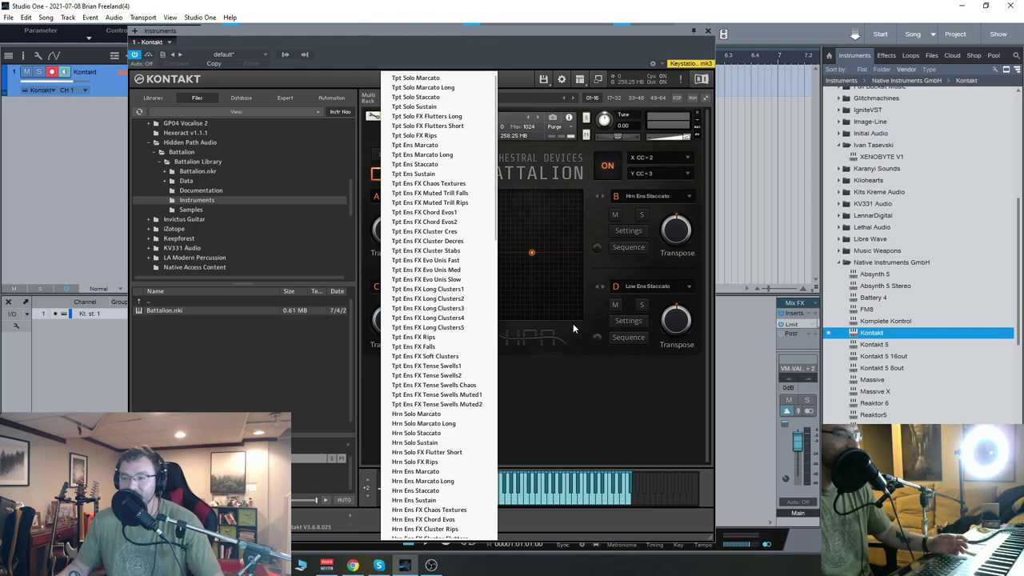
click(415, 170)
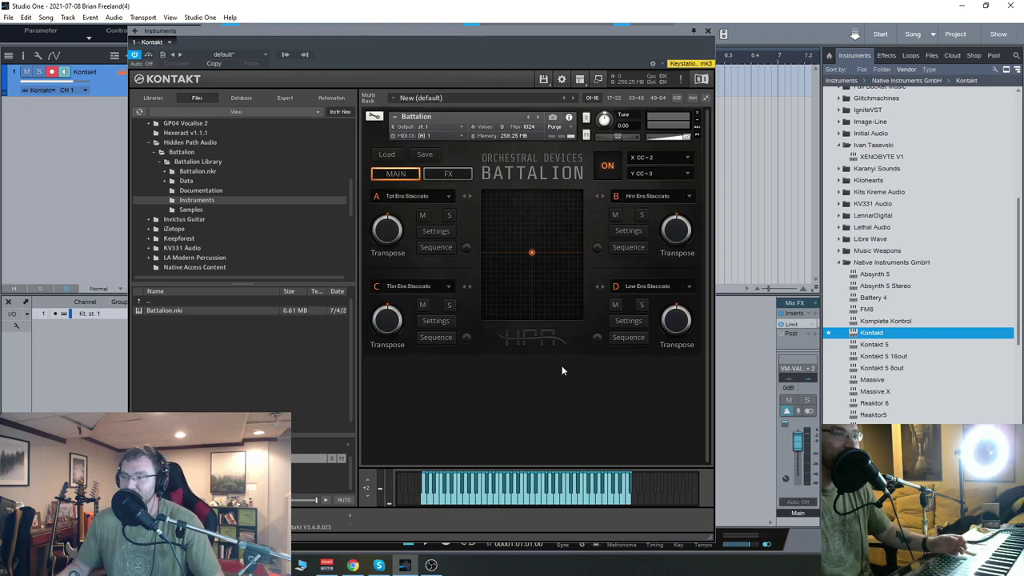
Open the preset loading dialog and examine the category folders in the Battalion Data folder
click(386, 154)
drag(371, 40, 390, 51)
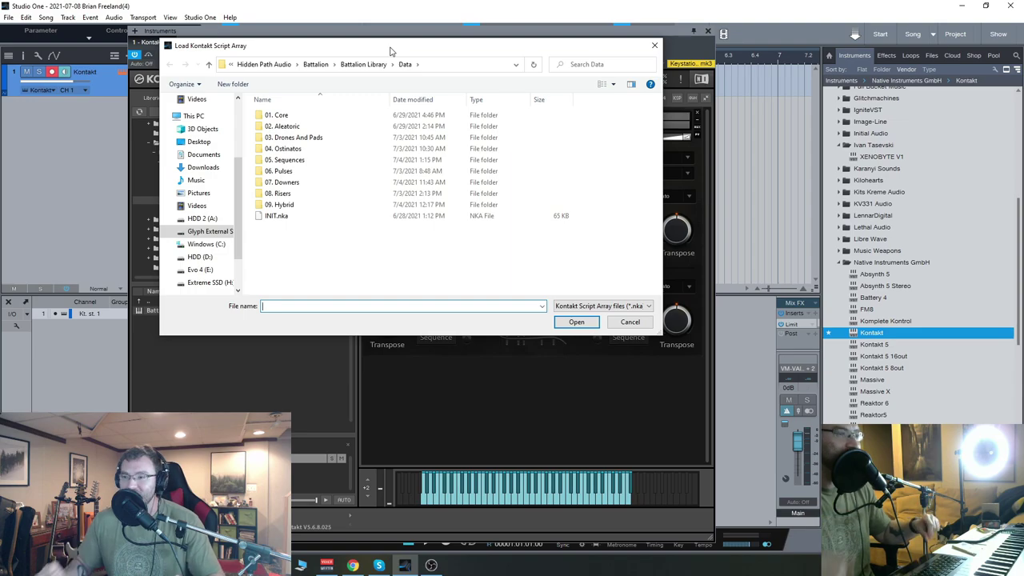
key(Escape)
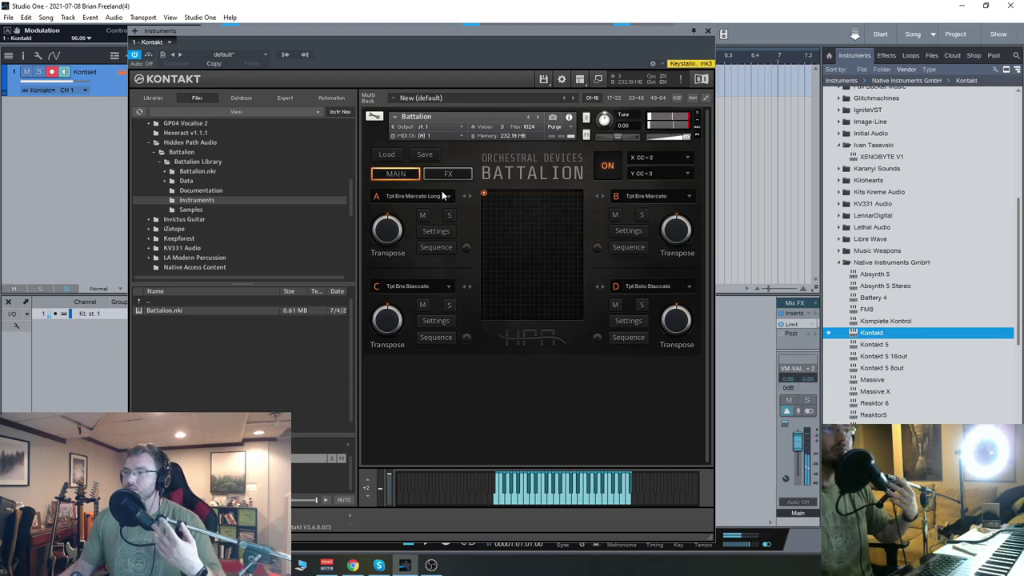
Set layer A's source to Tpt Solo FX Rips and advance it to the following articulation
click(442, 195)
click(443, 128)
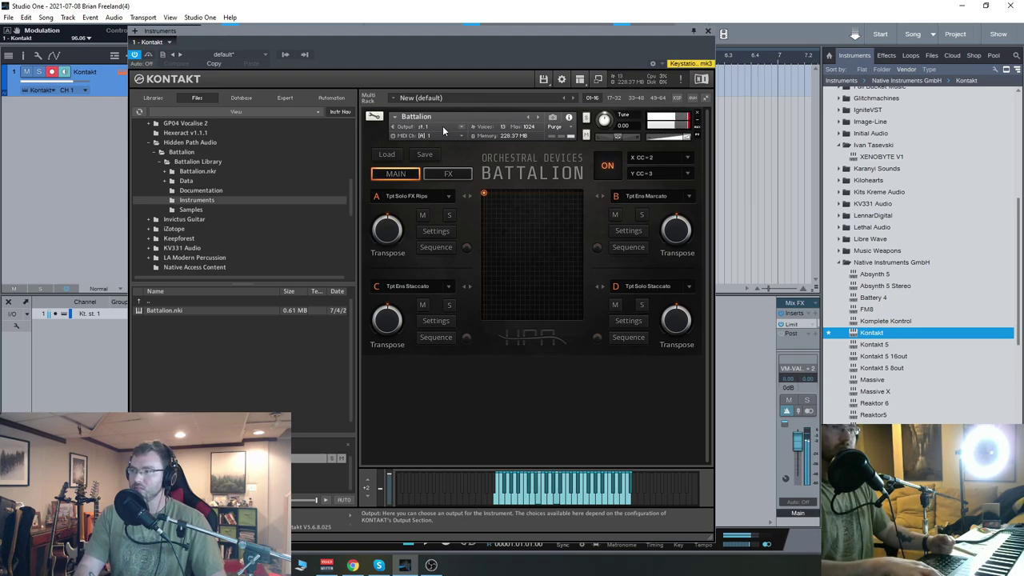
click(470, 196)
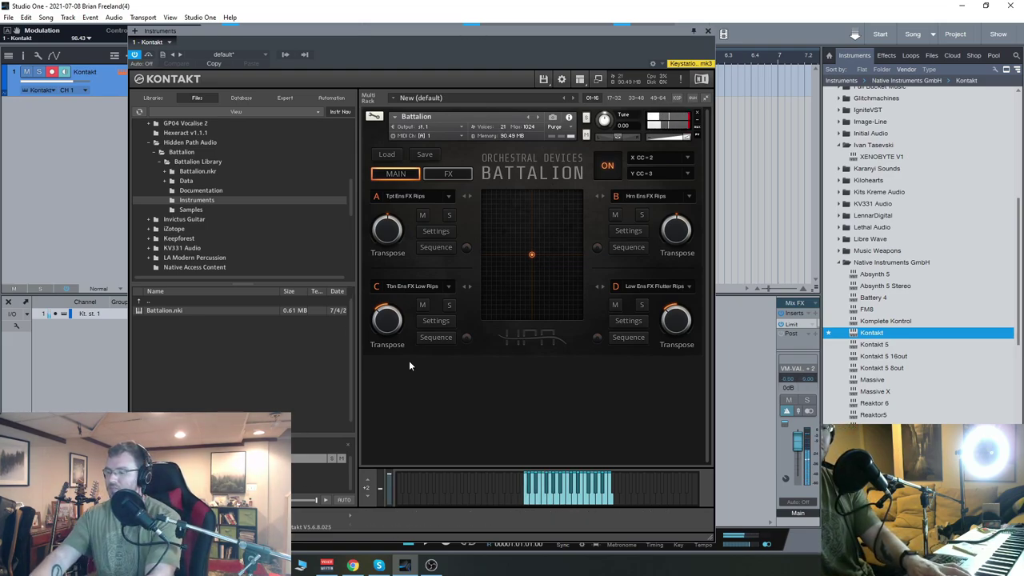
Load the preset with Tbn Ens FX Low Rumbles in layer A and sweep the XY pad from layer C towards layer A
click(387, 154)
double_click(292, 195)
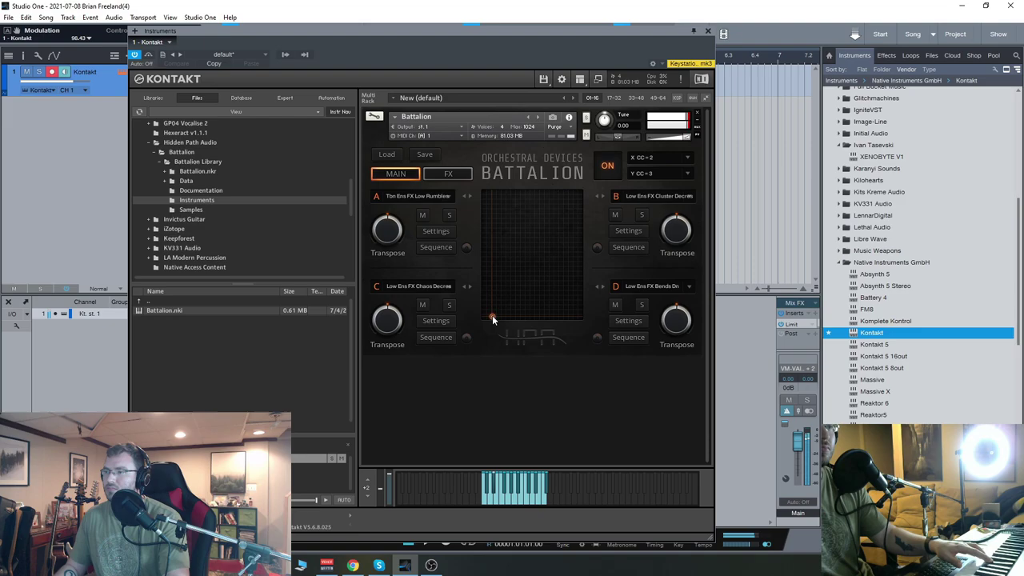
drag(490, 319, 480, 193)
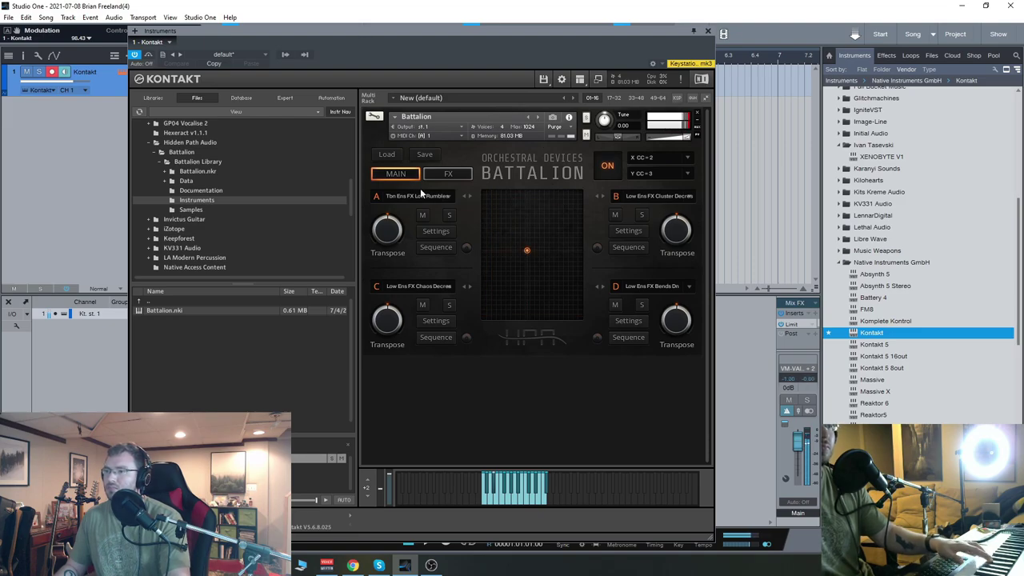
Load the preset with BTL Synth Downers in layer A, sweep the XY pad from layer D to layer B, and recentre the puck
click(386, 154)
click(300, 124)
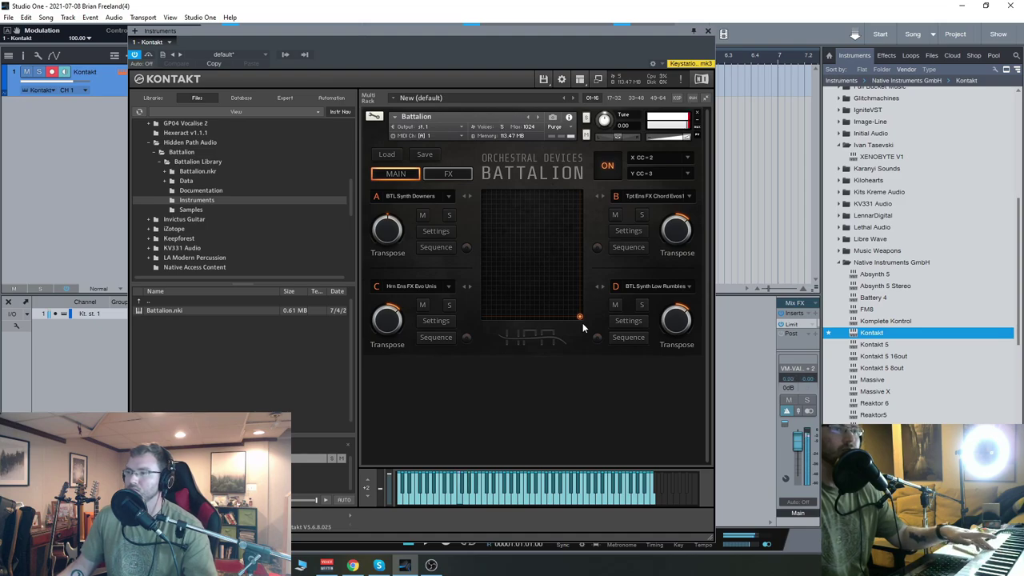
drag(582, 324, 567, 218)
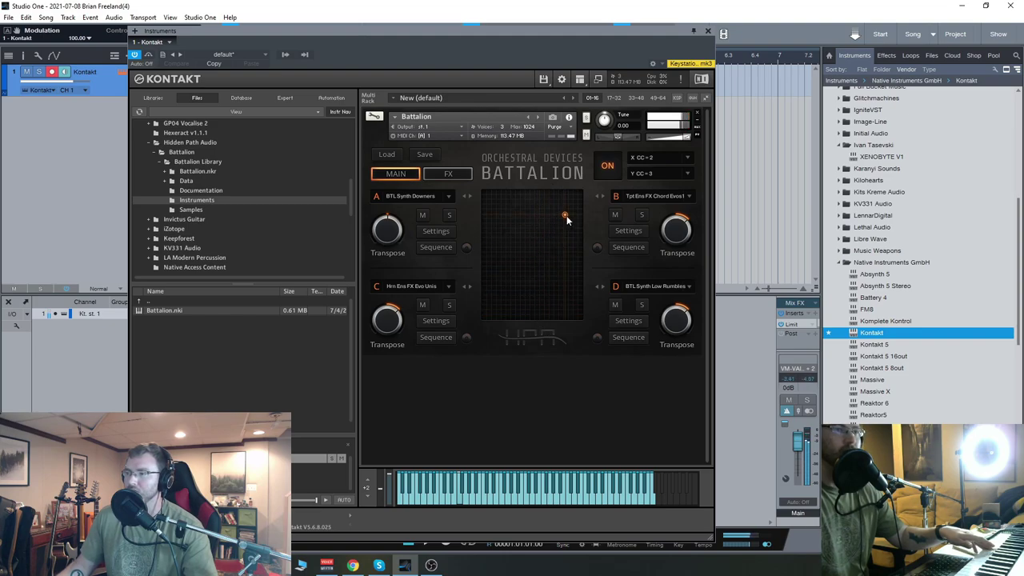
drag(534, 253, 532, 256)
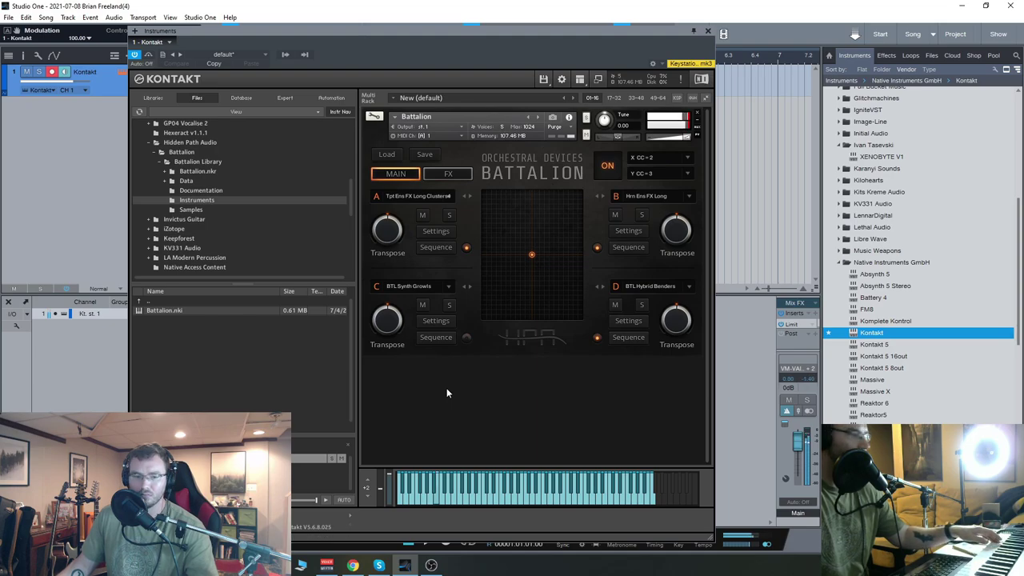
Reposition the Kontakt window and blend the Hrn Solo Staccato preset's layers by moving the XY puck away from layer B's corner
drag(563, 34, 501, 34)
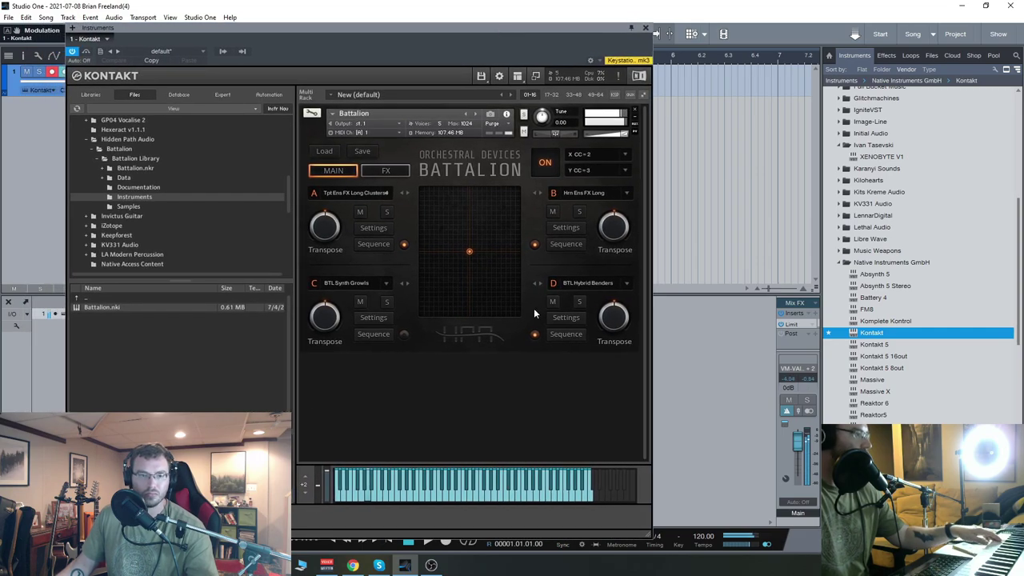
click(476, 113)
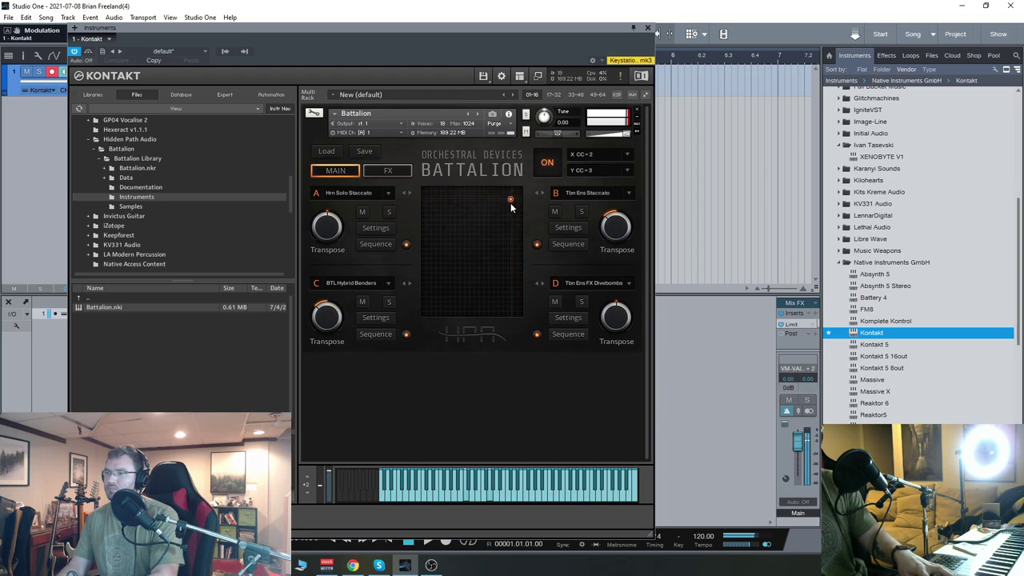
drag(511, 205, 501, 224)
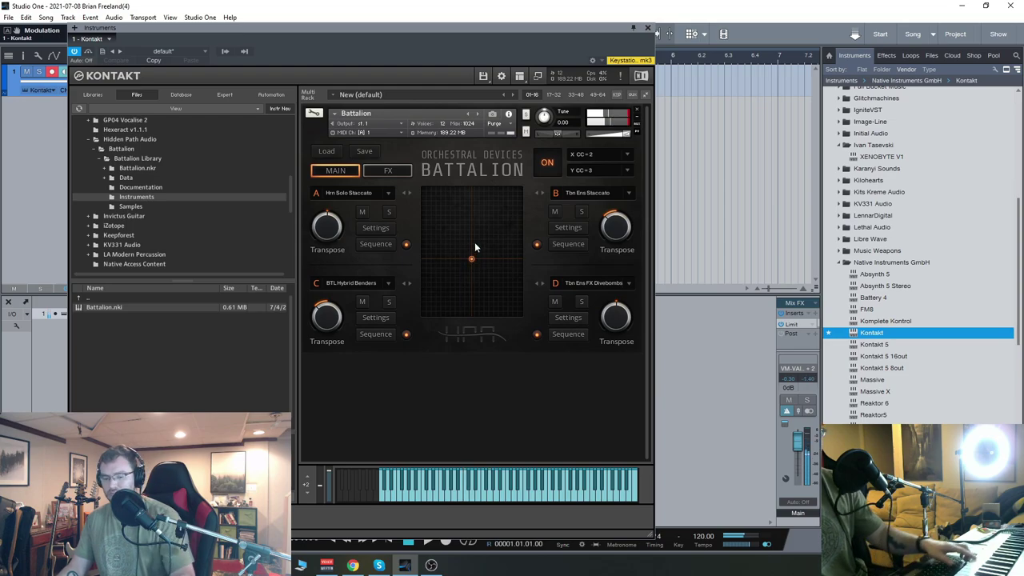
Load an ensemble staccato preset from the 04. Ostinatos folder and raise the Battalion instrument's volume
click(328, 151)
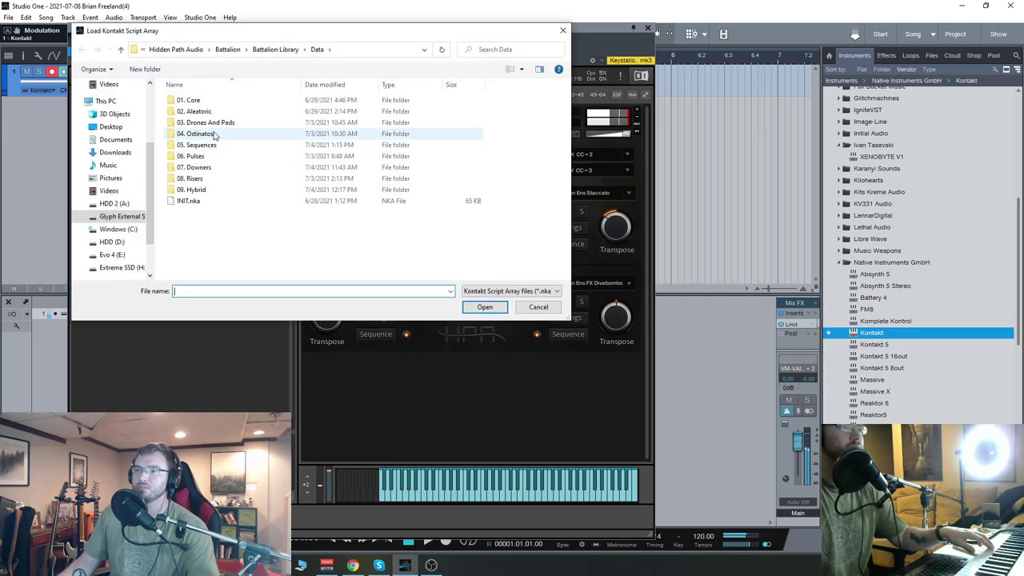
double_click(200, 134)
click(217, 234)
double_click(217, 235)
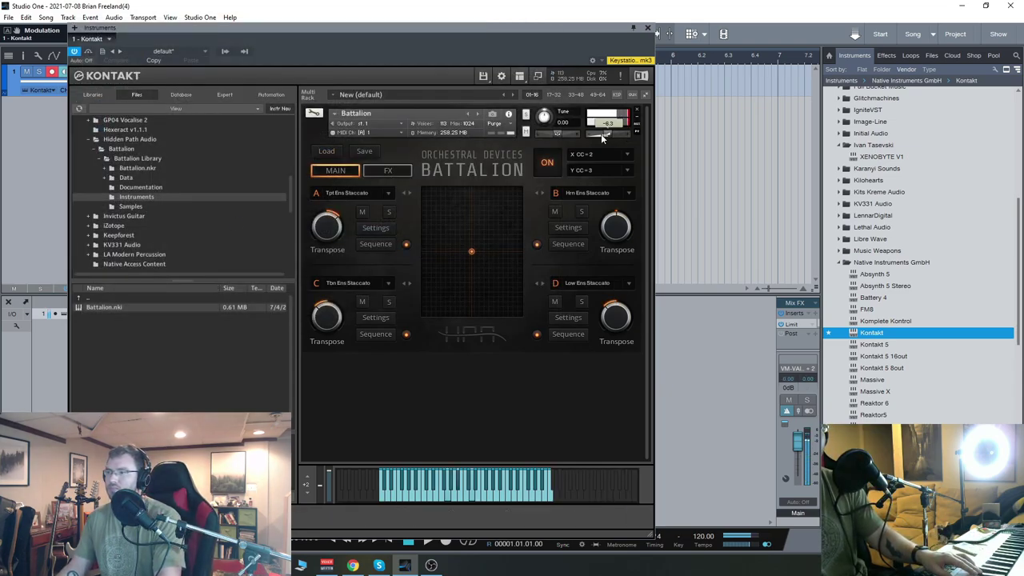
drag(601, 134, 626, 138)
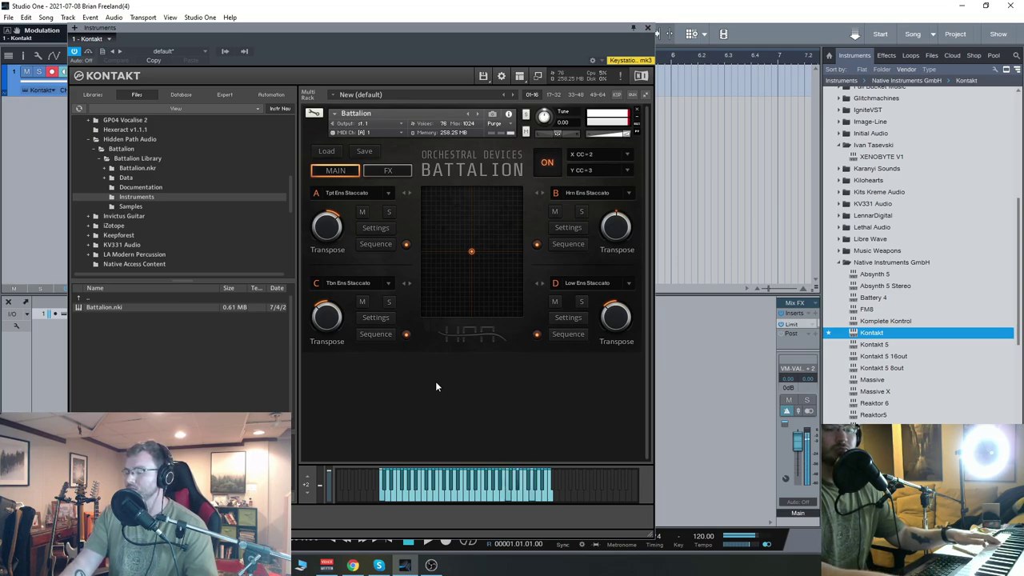
Load the At The Gates.nka preset from the 05. Sequences folder
click(333, 156)
double_click(200, 144)
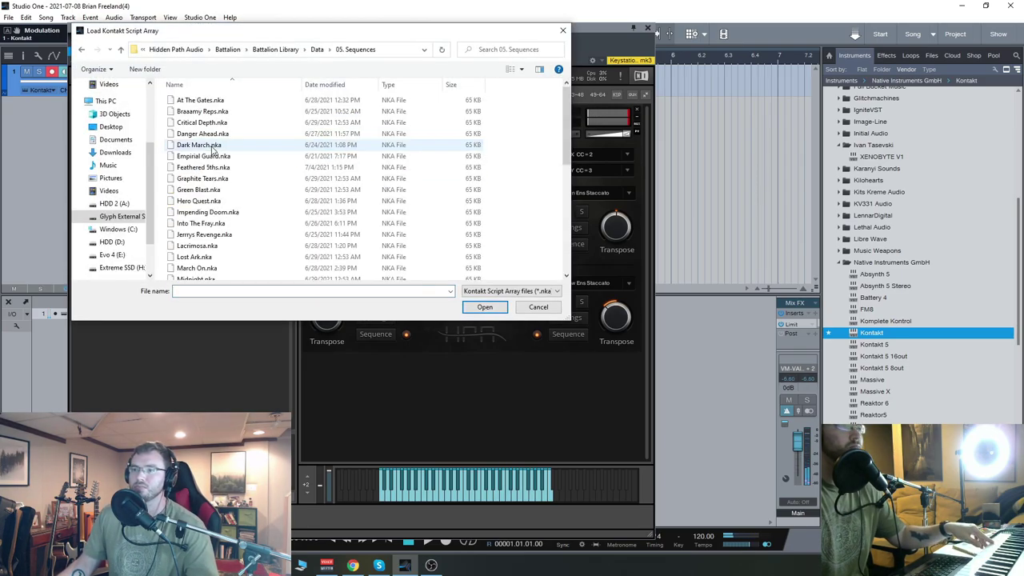
double_click(201, 101)
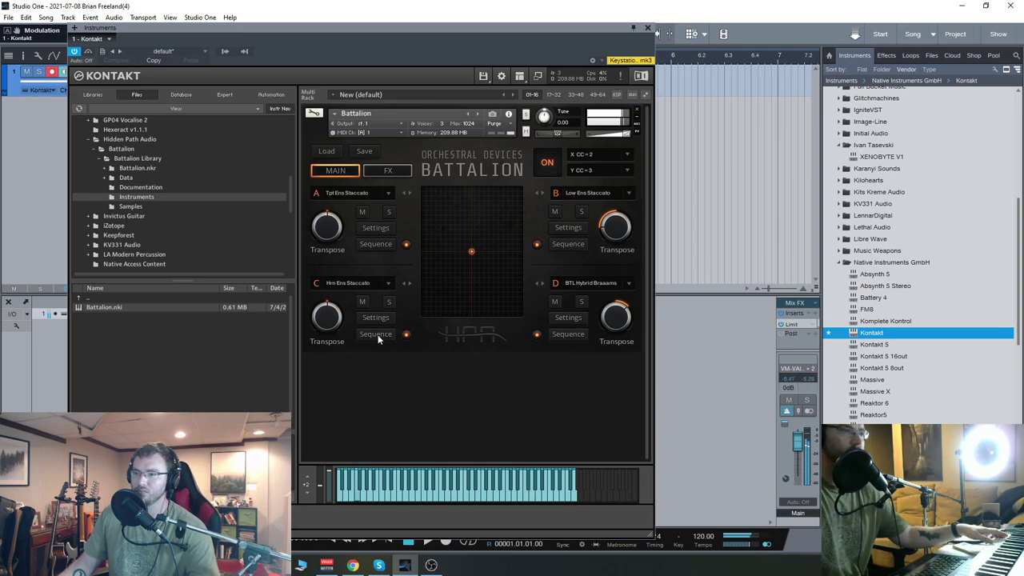
Load another preset from further down the 05. Sequences folder, with Hrn Solo Staccato in layer B
click(337, 155)
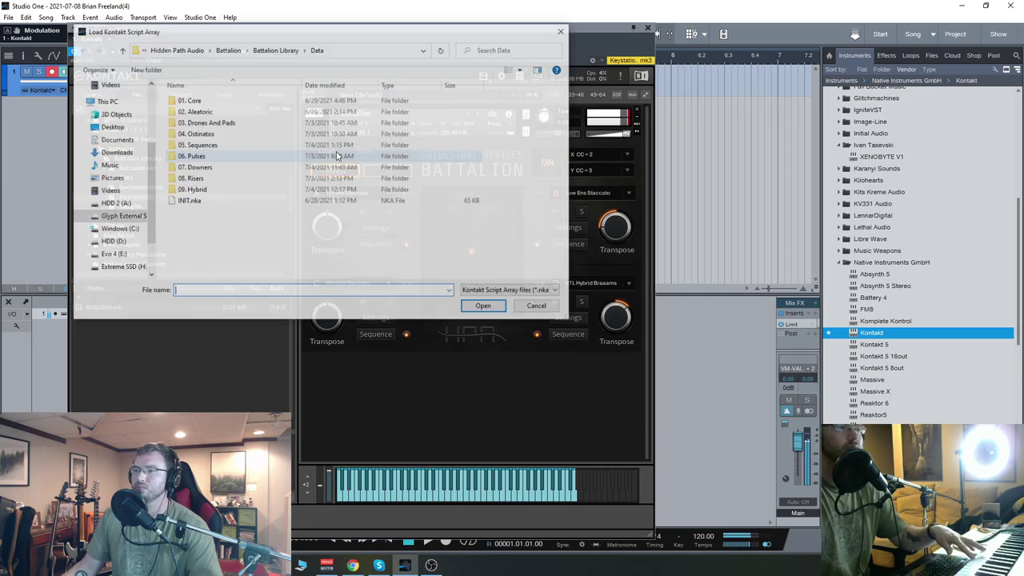
double_click(211, 148)
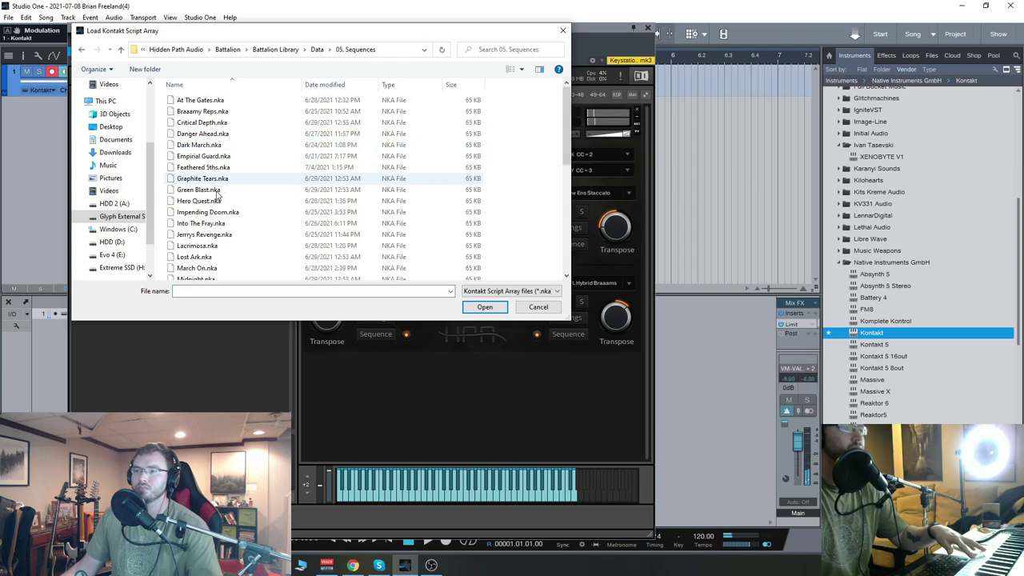
scroll(212, 196, down, 4)
double_click(196, 196)
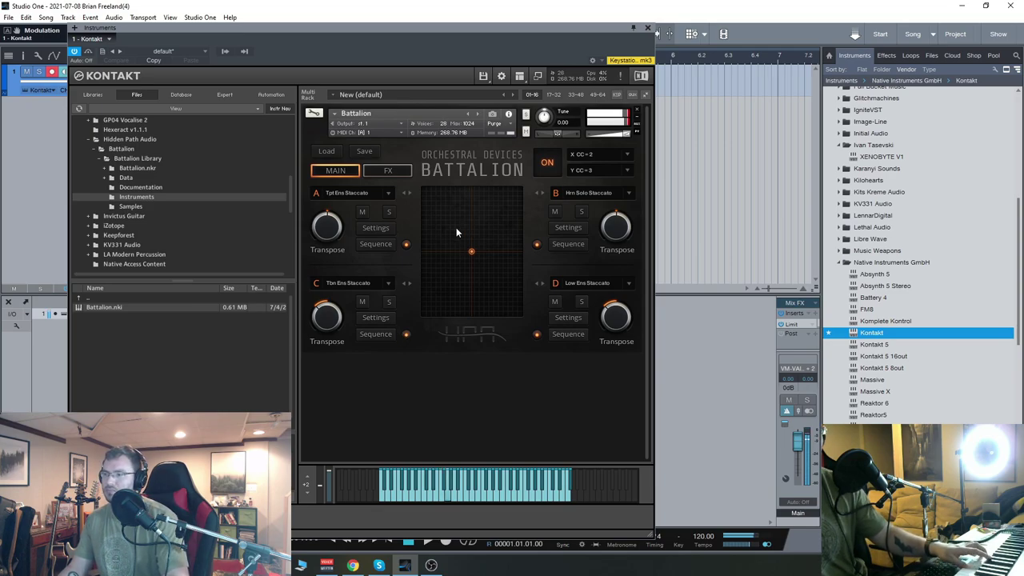
Try the BTL Synth Growls preset from the 06. Pulses folder, and replace it with Pulse Bass.nka from the same folder
click(326, 151)
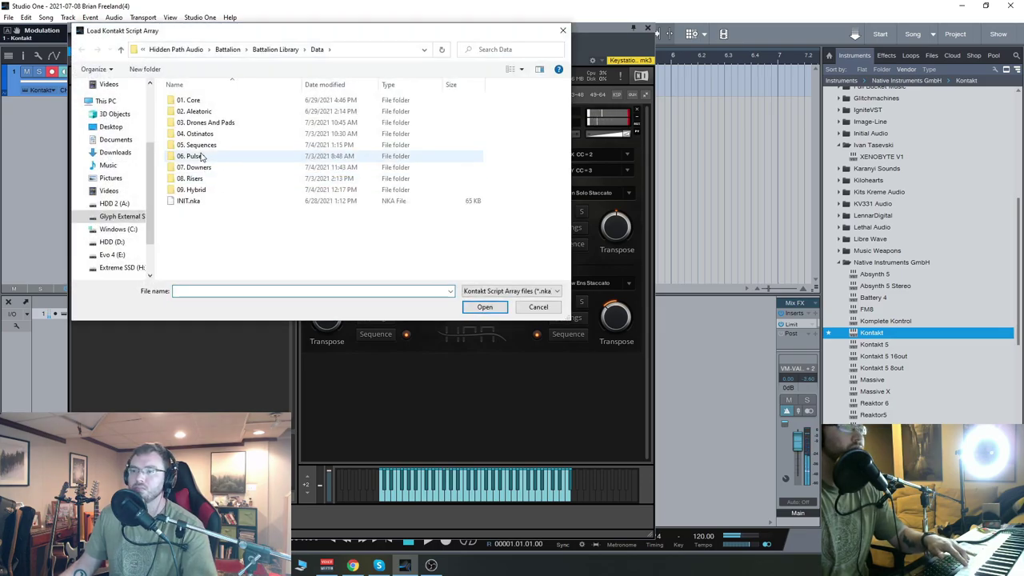
double_click(202, 217)
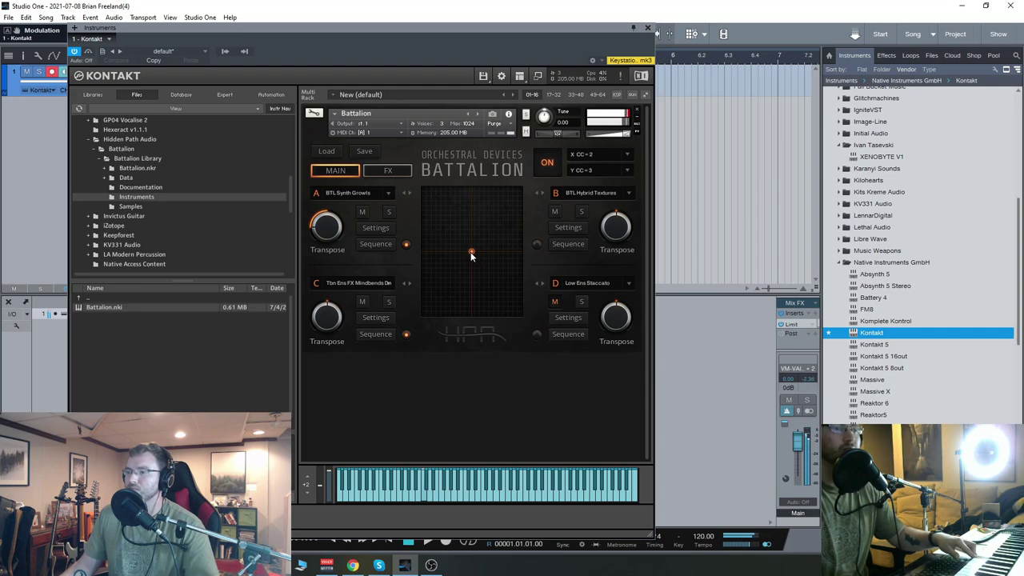
click(327, 152)
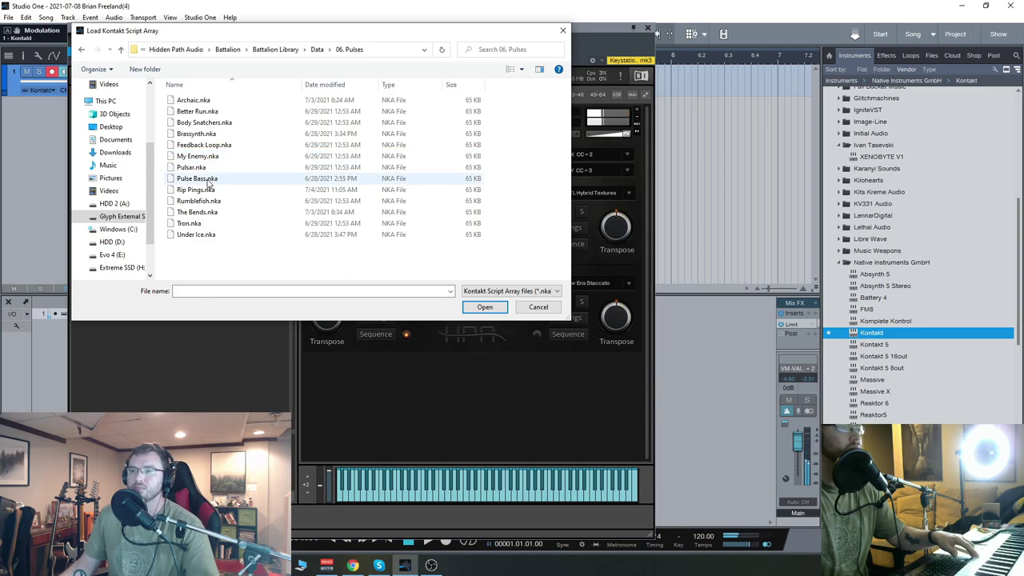
click(208, 180)
double_click(206, 179)
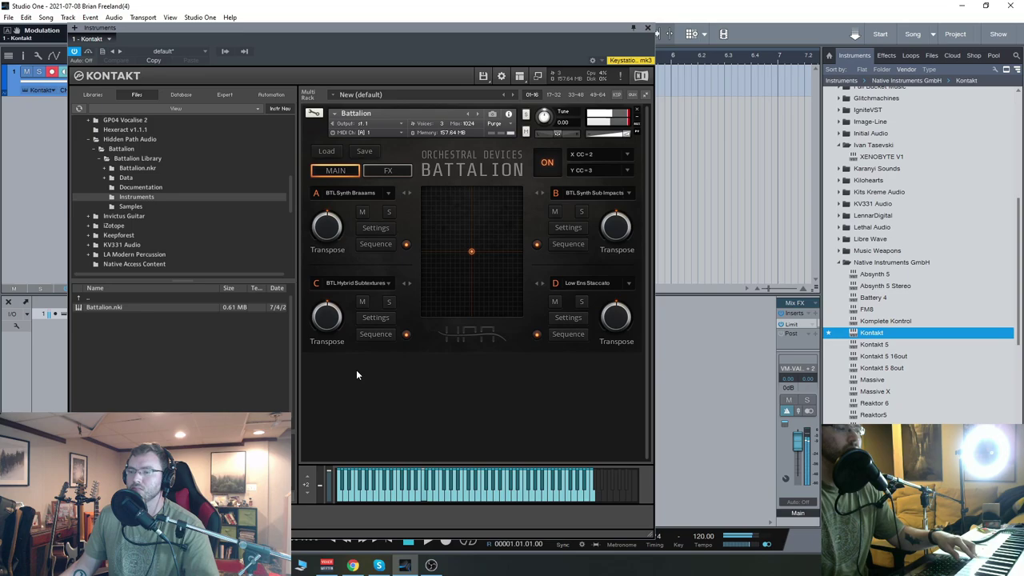
Sweep the XY pad from the centre through the corners of layers C, A and B, ending at layer D's corner
drag(472, 251, 415, 318)
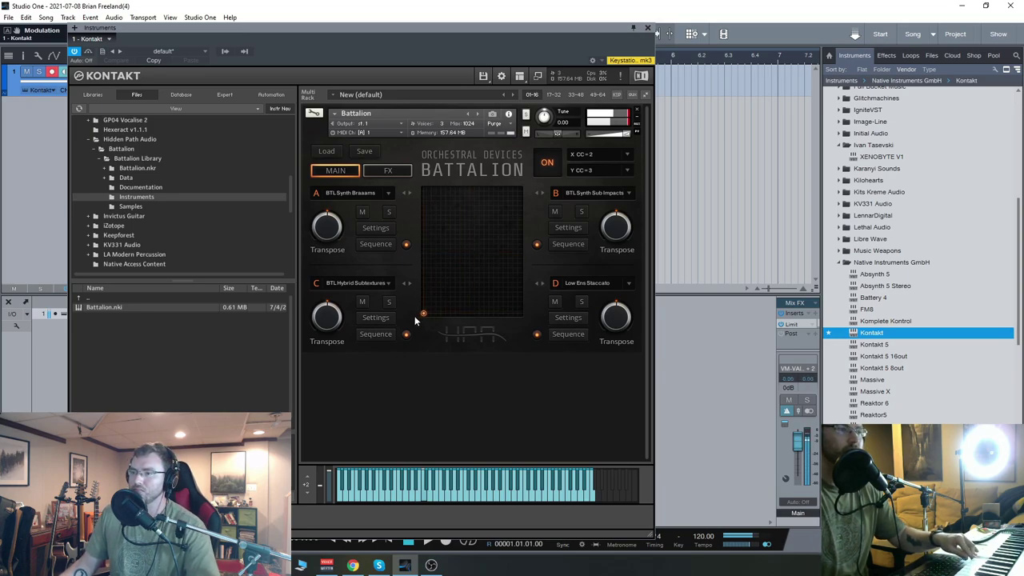
drag(419, 209, 516, 193)
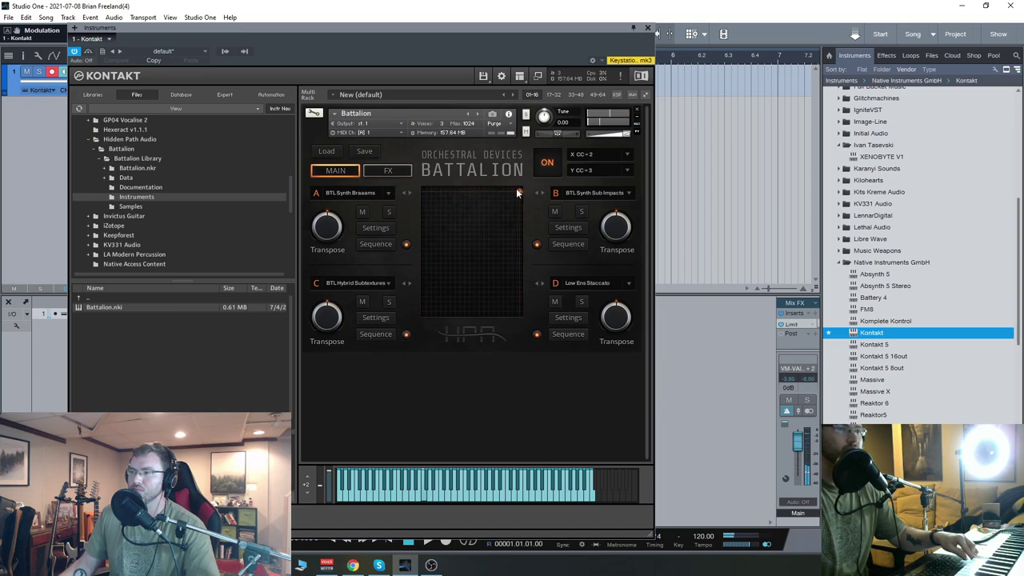
drag(517, 193, 519, 317)
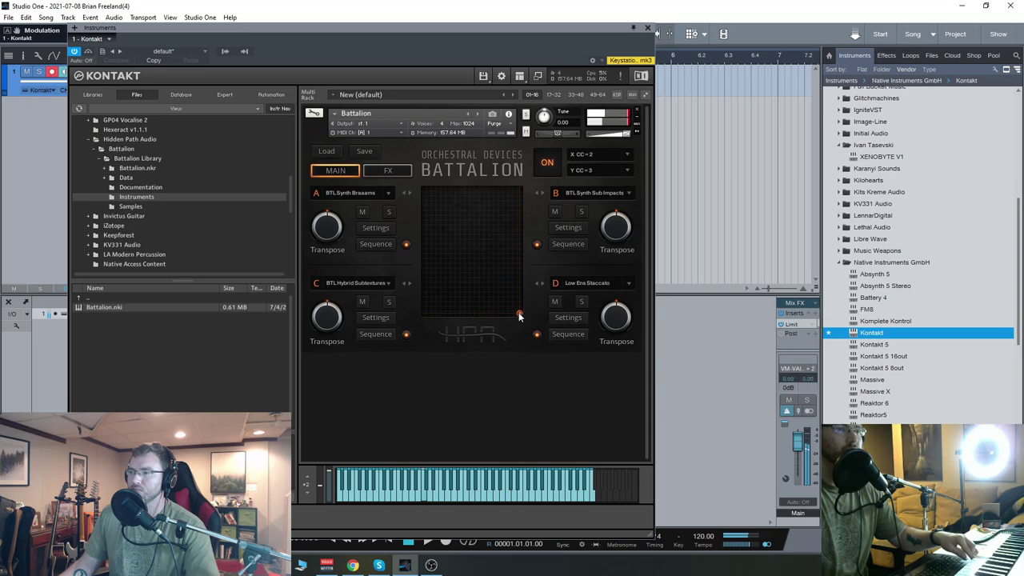
Return the XY pad to its centre, and load a preset with Tpt Ens FX Falls in layer B from the 07. Downers folder
drag(518, 317, 469, 256)
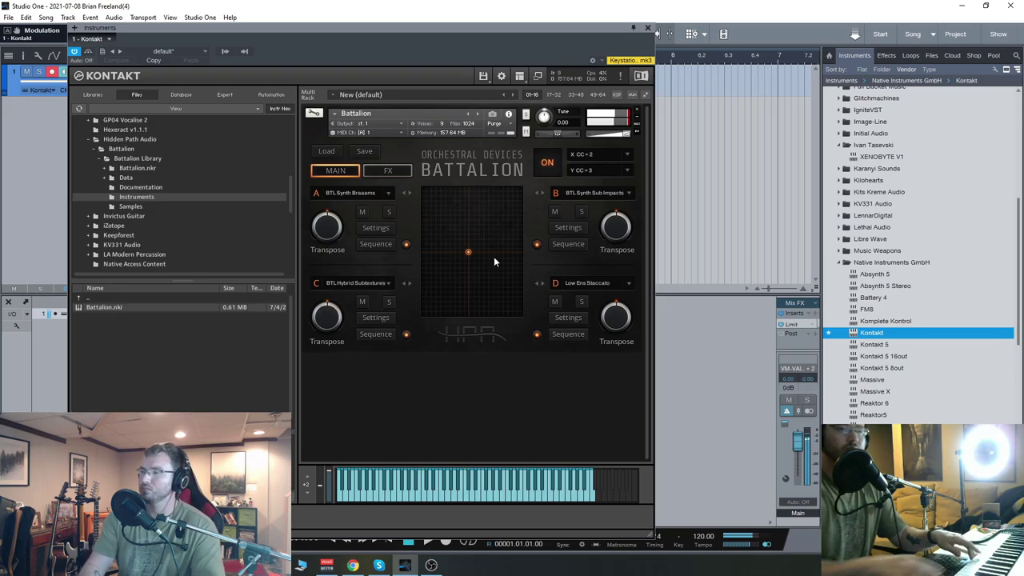
click(327, 150)
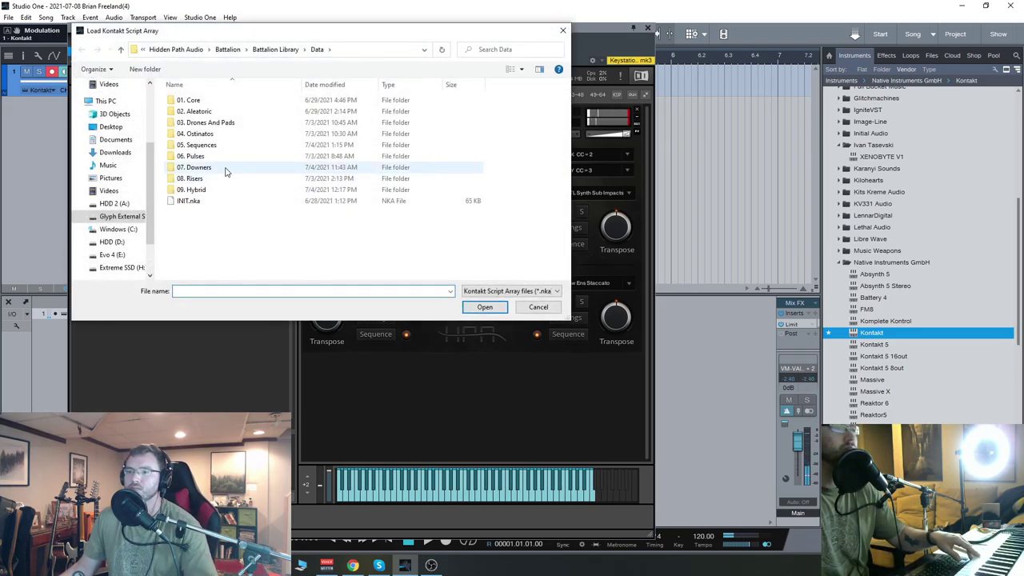
double_click(224, 167)
double_click(213, 145)
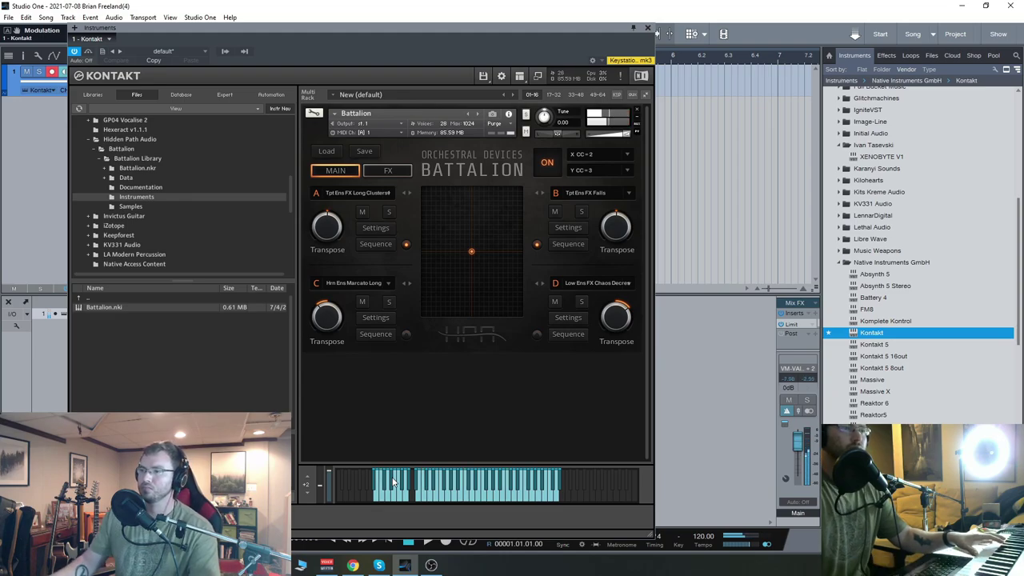
Load a preset with BTL Synth Growls in layer D, and sweep the XY pad towards its sides and layer D's corner, ending near the centre
click(327, 151)
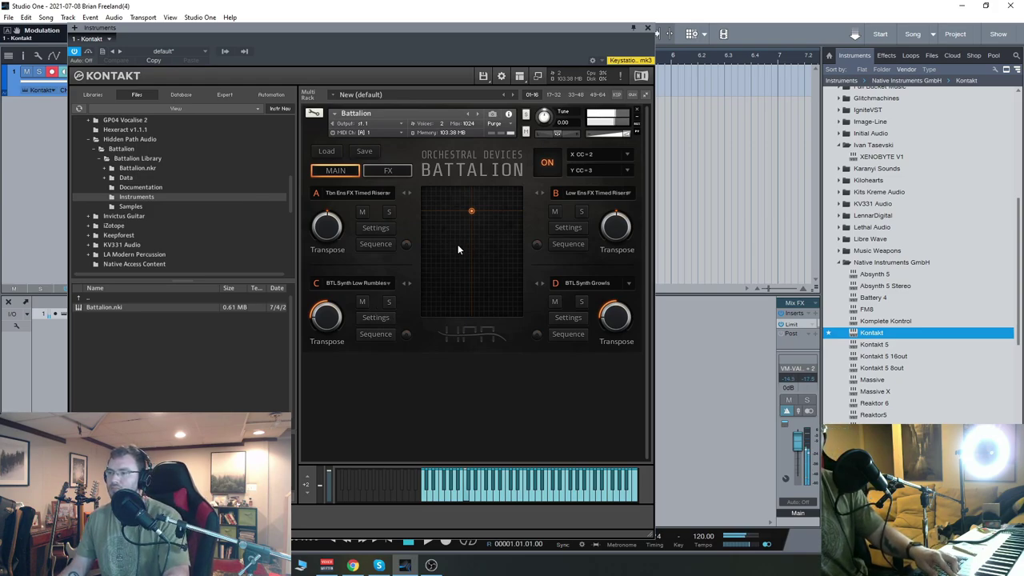
drag(471, 214, 438, 237)
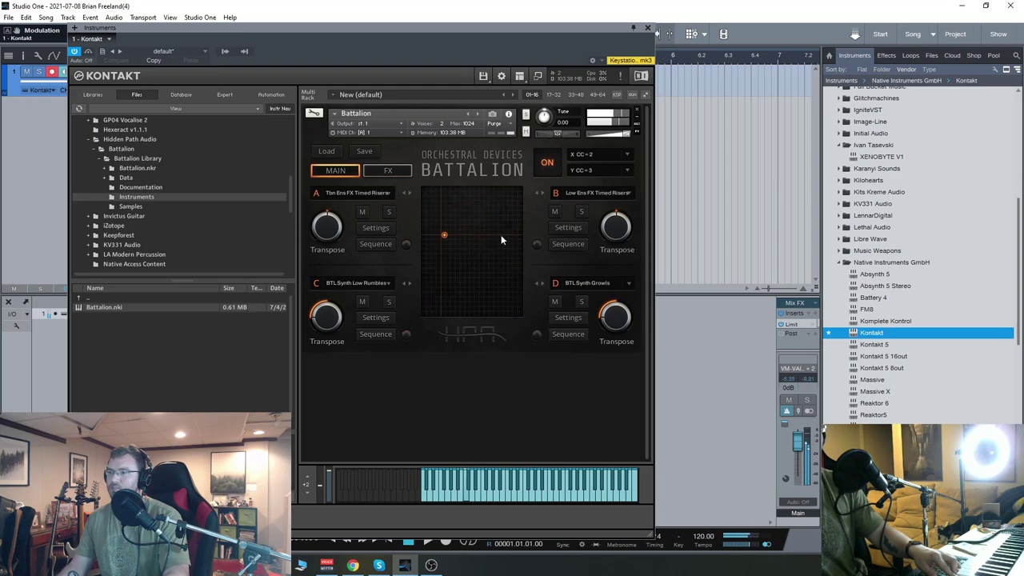
drag(538, 235, 470, 263)
drag(496, 305, 556, 312)
drag(477, 283, 475, 256)
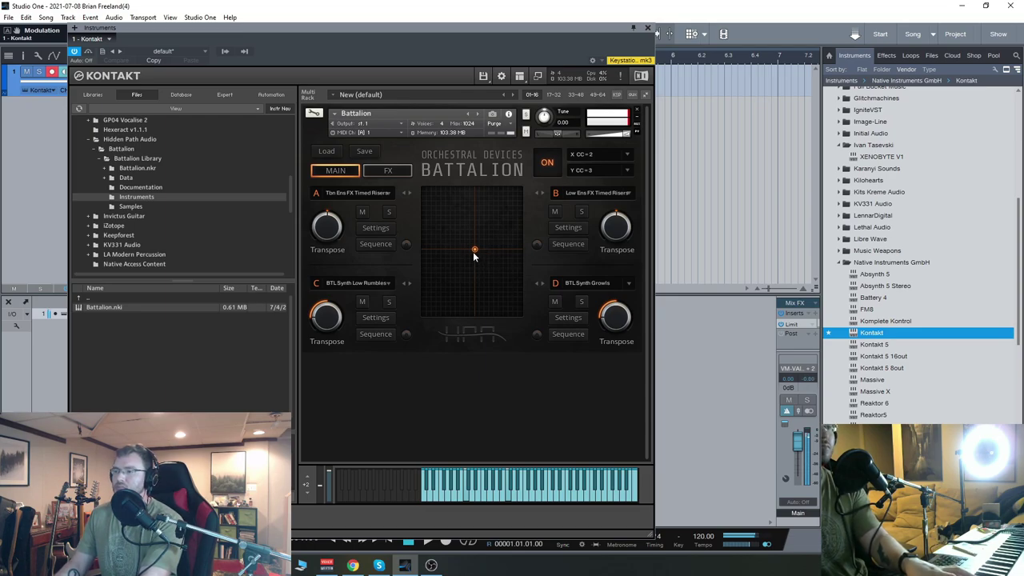
Load a preset from the 08. Risers folder, with Low Ens FX Timed Risers in layer C
click(334, 150)
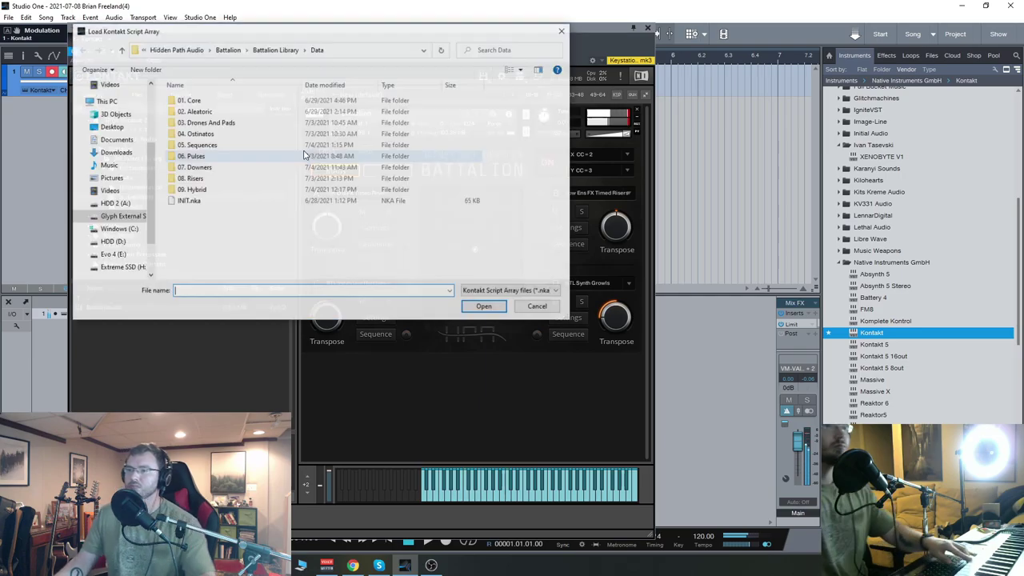
double_click(246, 180)
double_click(209, 145)
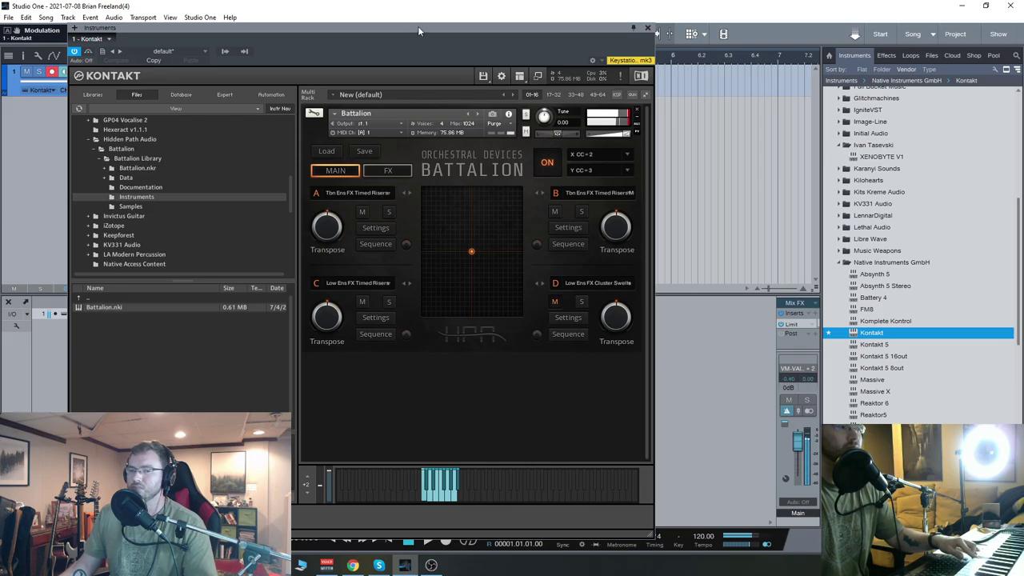
Load a preset from the 09. Hybrid folder, with BTL Synth Sirens 1 in layer C
click(326, 151)
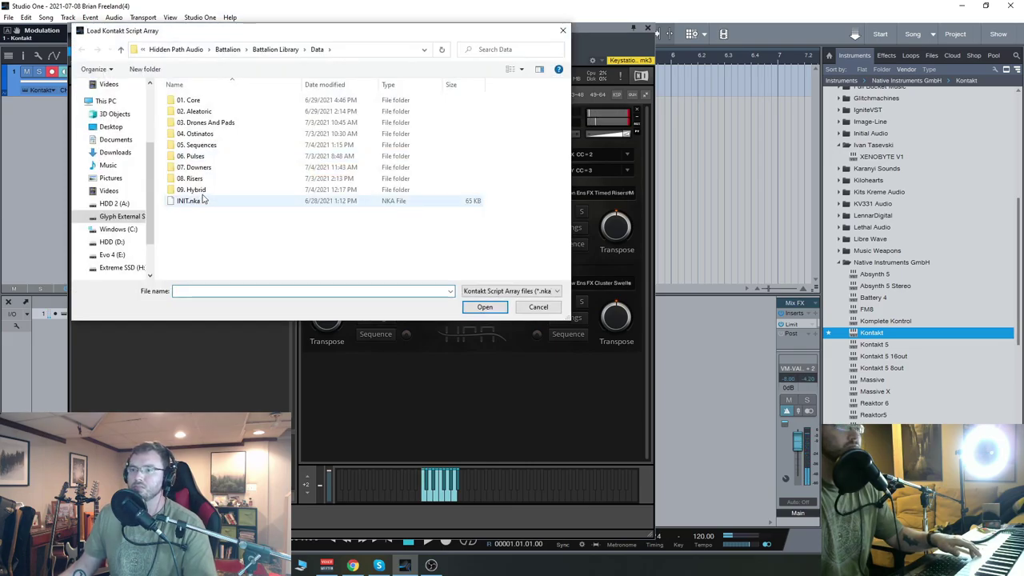
double_click(200, 191)
double_click(212, 100)
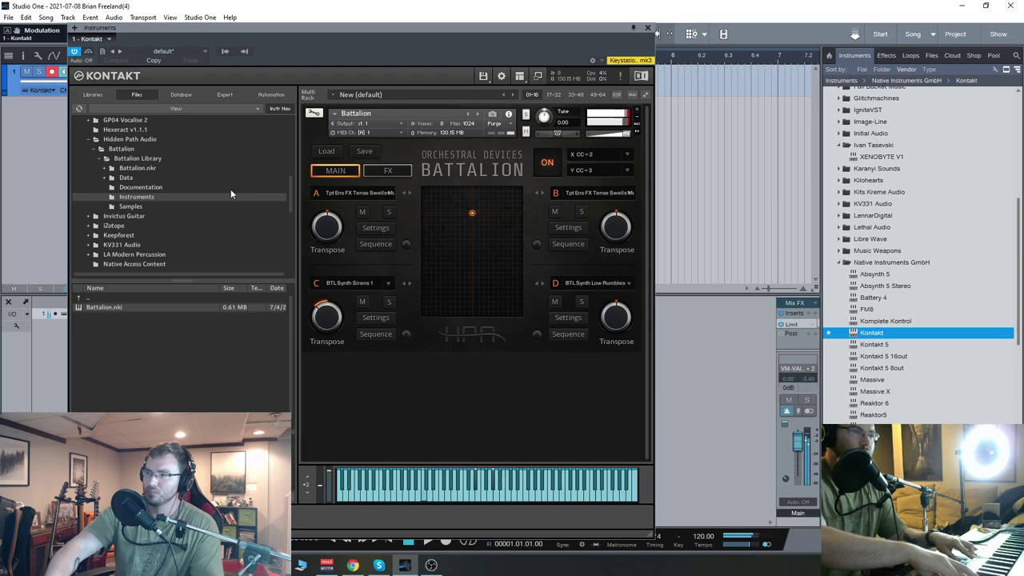
Lower the Battalion instrument's volume, and load a preset with BTL Synth Textures 1 in layer A and BTL Hybrid Braaams in layer D
drag(630, 135, 612, 137)
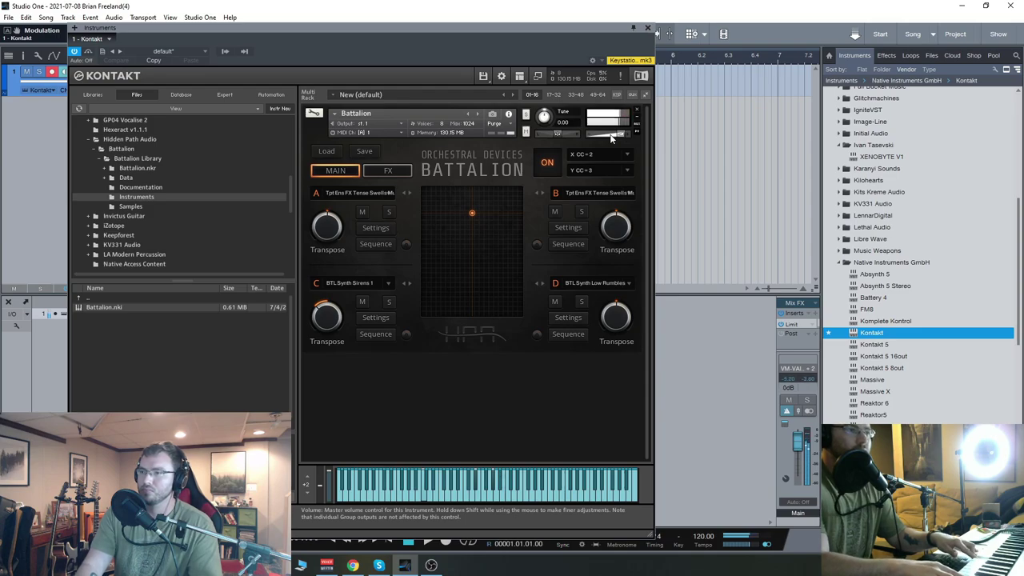
click(336, 150)
double_click(192, 201)
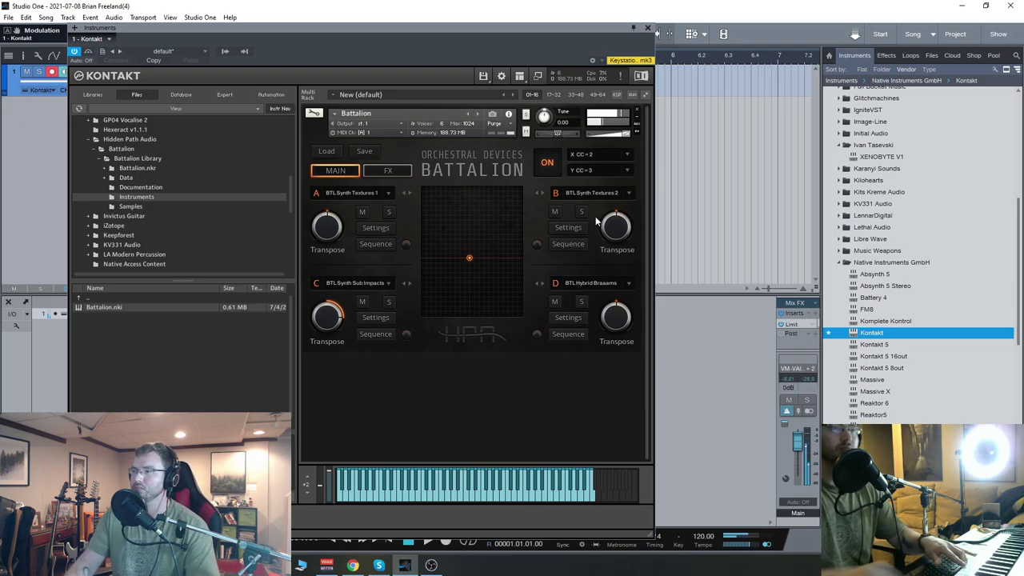
Load the INIT.nka preset and set layer C's sound to Hrn Ens FX Long Muted
click(326, 151)
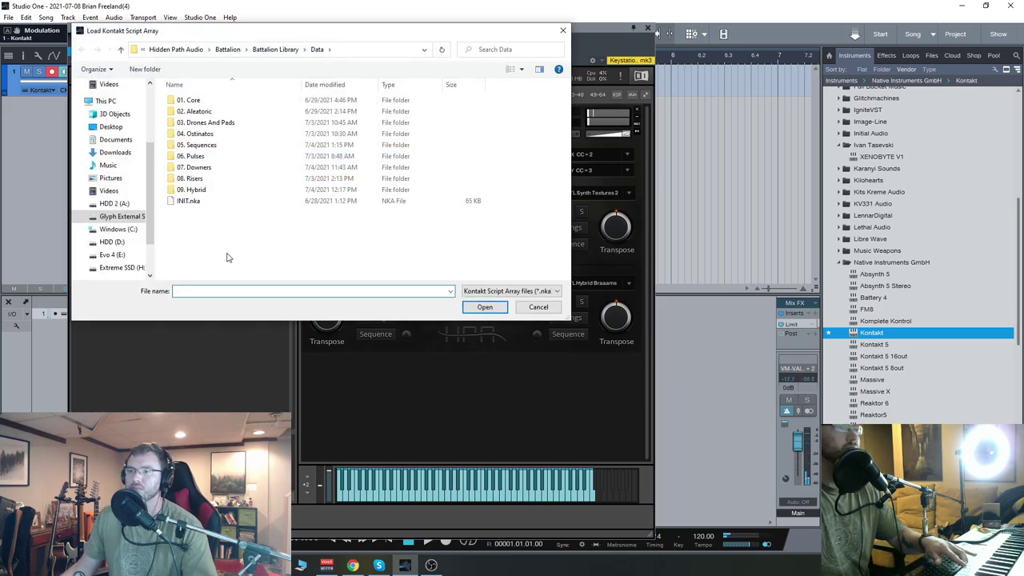
double_click(196, 200)
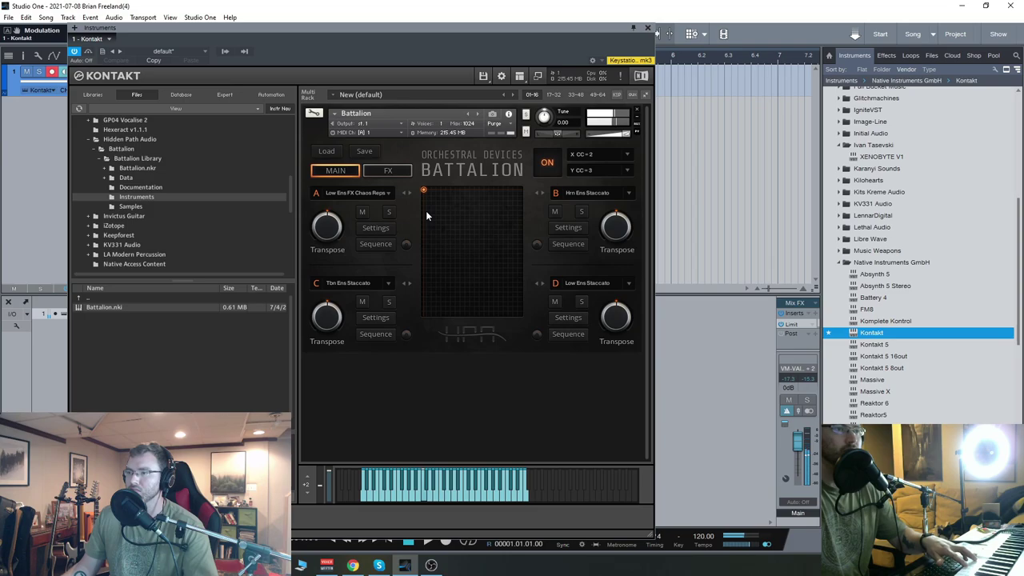
click(380, 283)
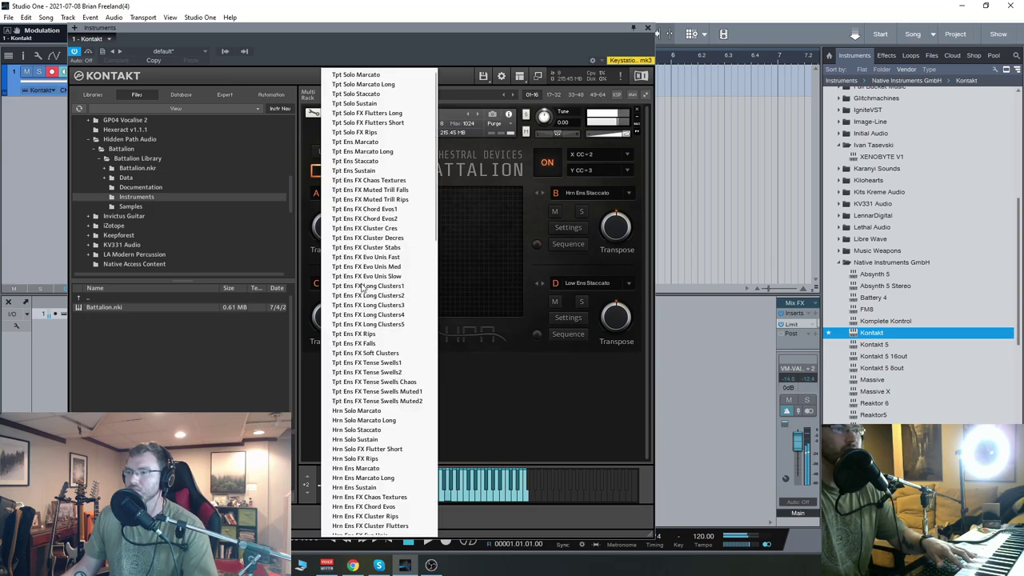
scroll(364, 480, down, 10)
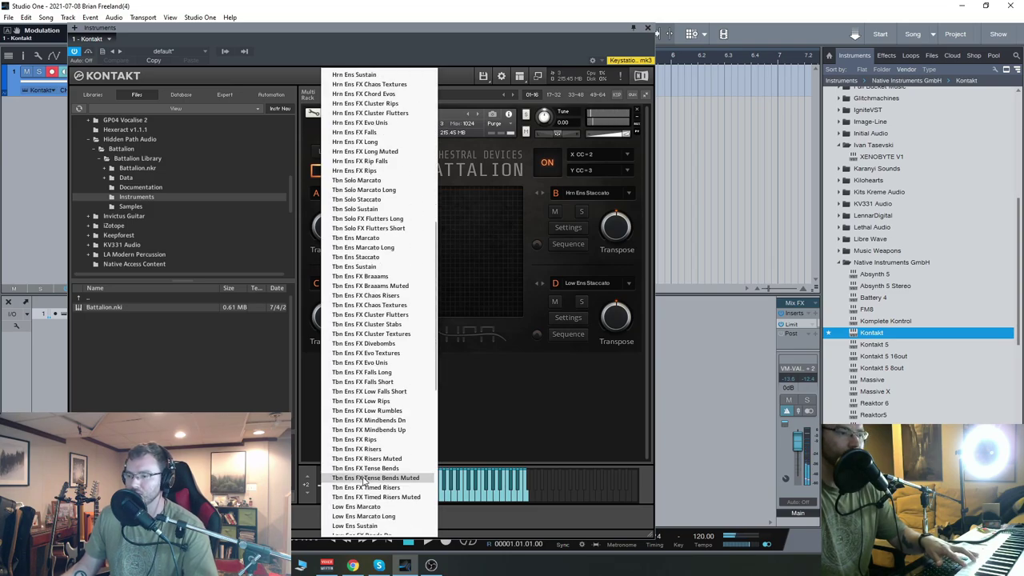
scroll(388, 206, up, 3)
click(391, 210)
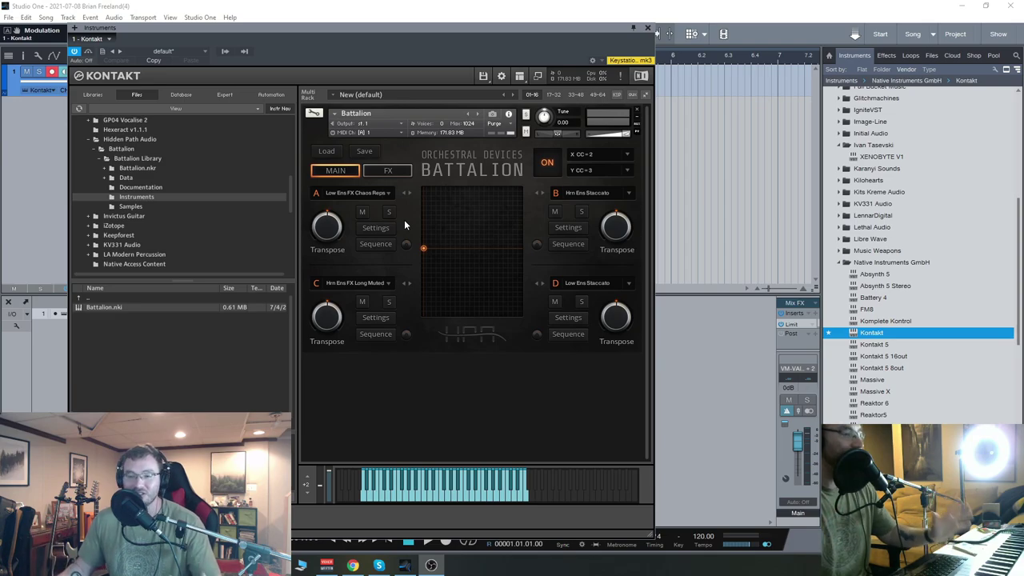
Browse layer A's sound list from the low ensemble effects down to the BTL hybrid and synth sounds
click(370, 192)
scroll(398, 273, down, 20)
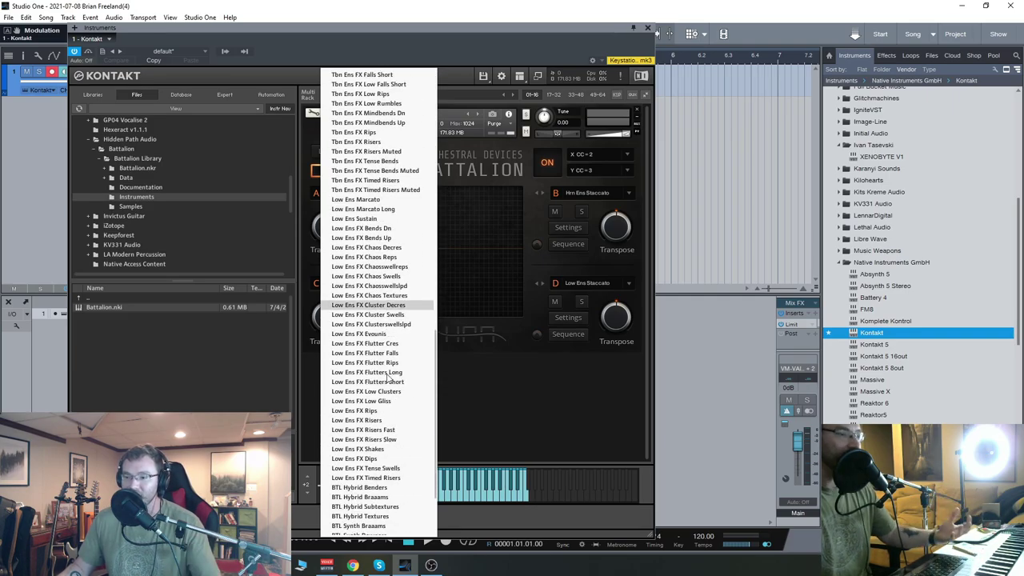
scroll(390, 378, down, 6)
Move the XY pad to its centre and open the sequencer for layer C
click(468, 254)
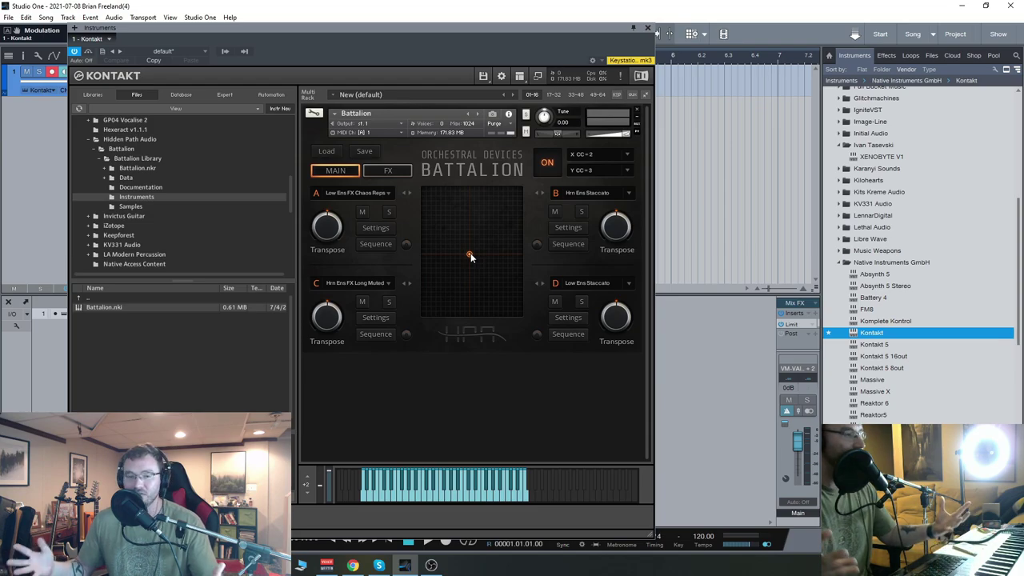
click(382, 336)
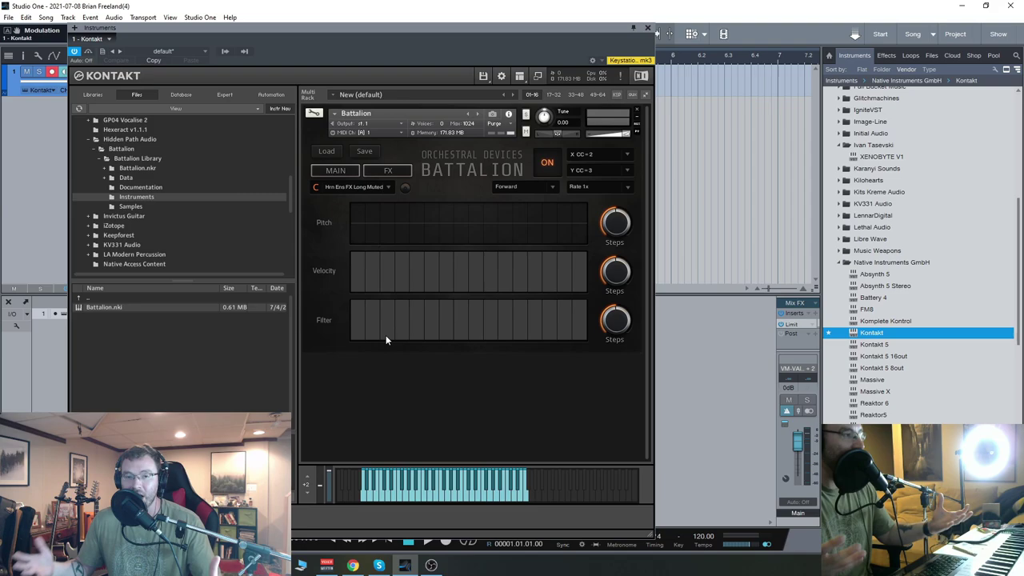